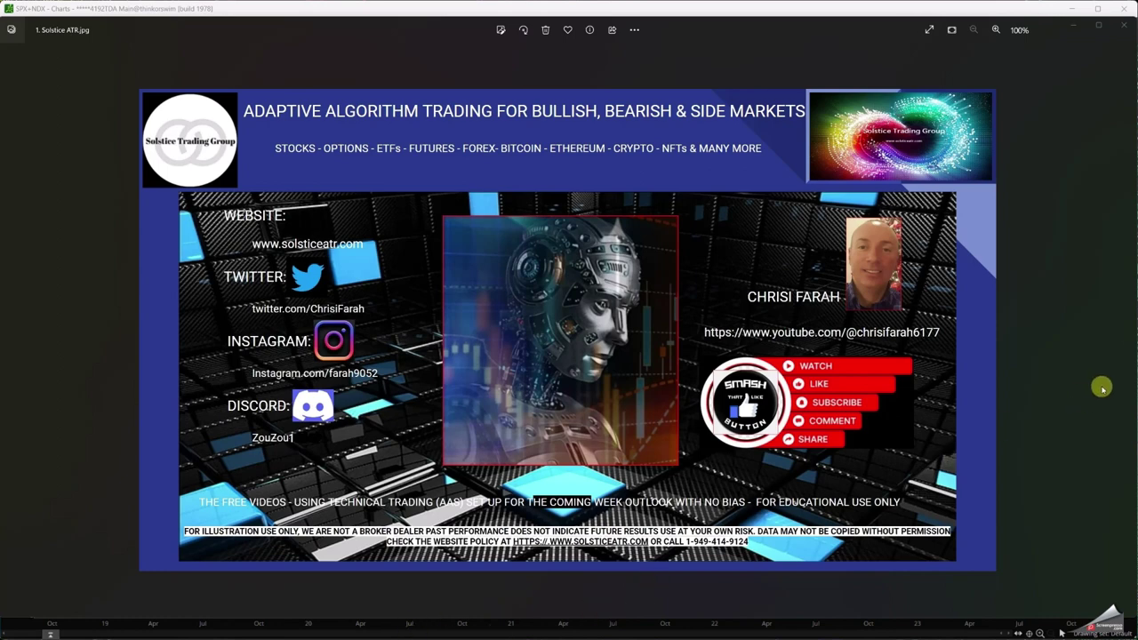
# Advance the Photos viewer from the intro slide to 2. Sectors.jpg
pyautogui.click(1128, 335)
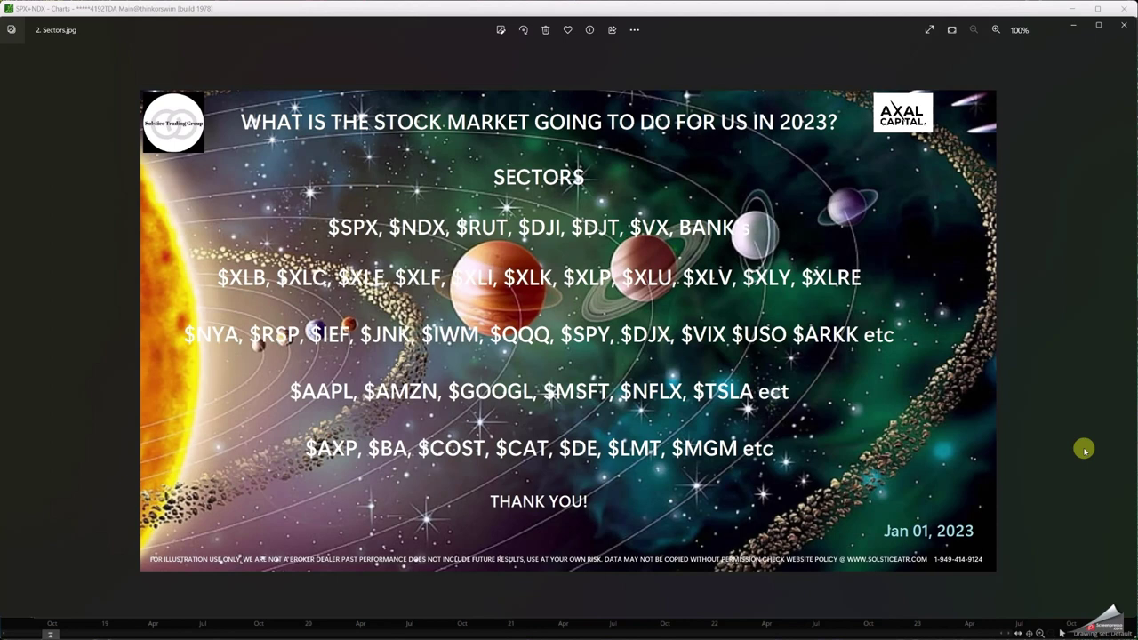
# Step through the bulls-versus-bears and thank-you slides, then close Photos with Alt+F4
pyautogui.click(1125, 331)
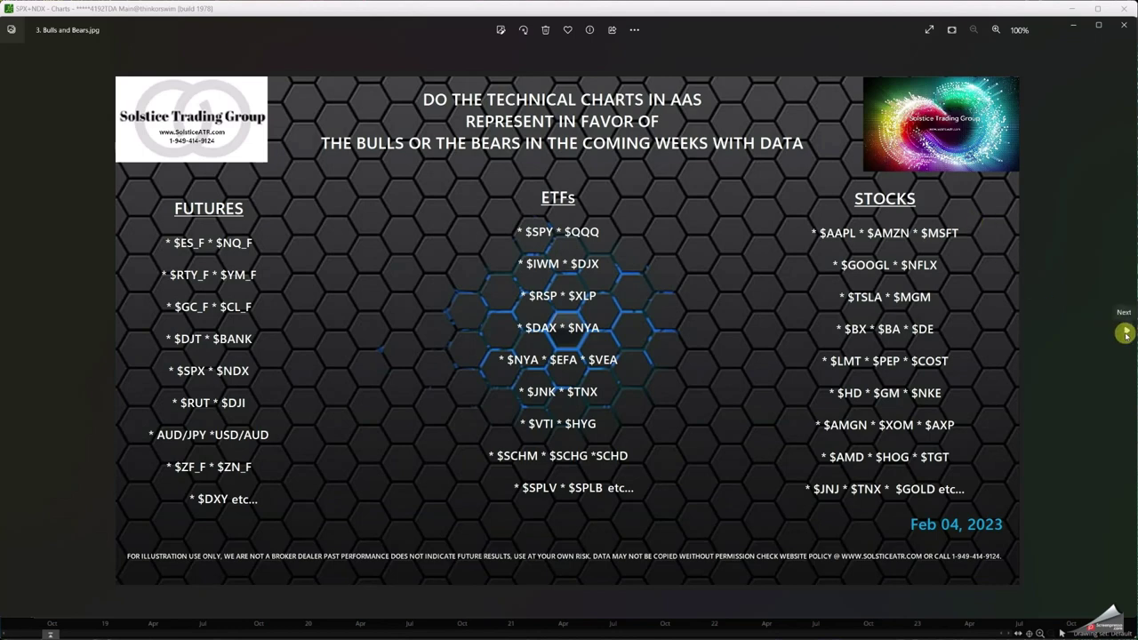
pyautogui.click(1125, 335)
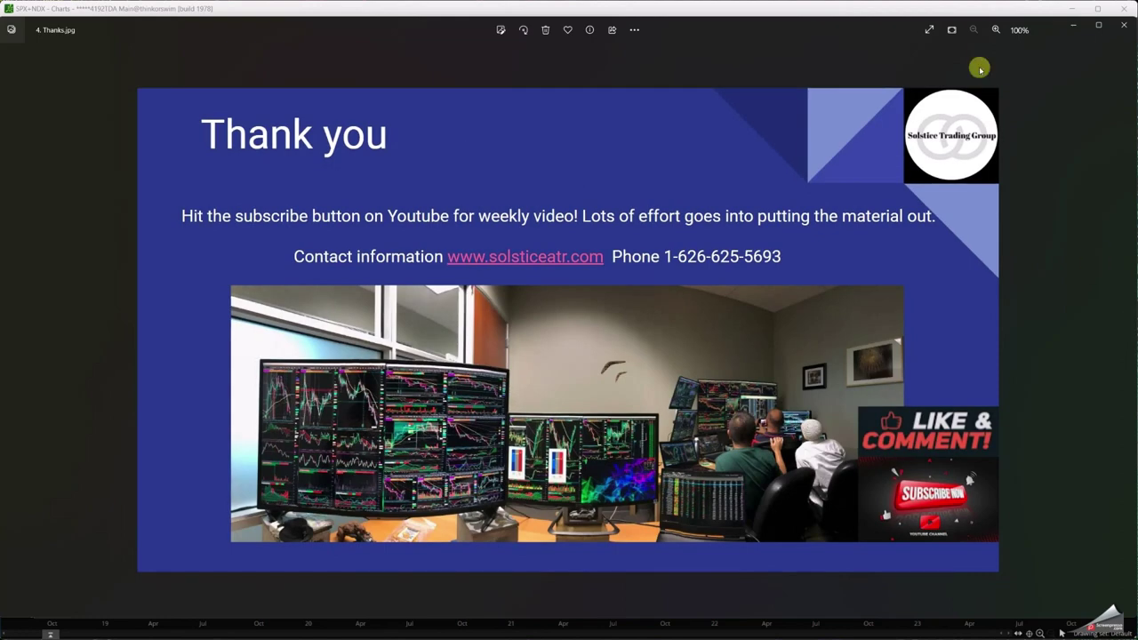
pyautogui.hotkey('alt', 'F4')
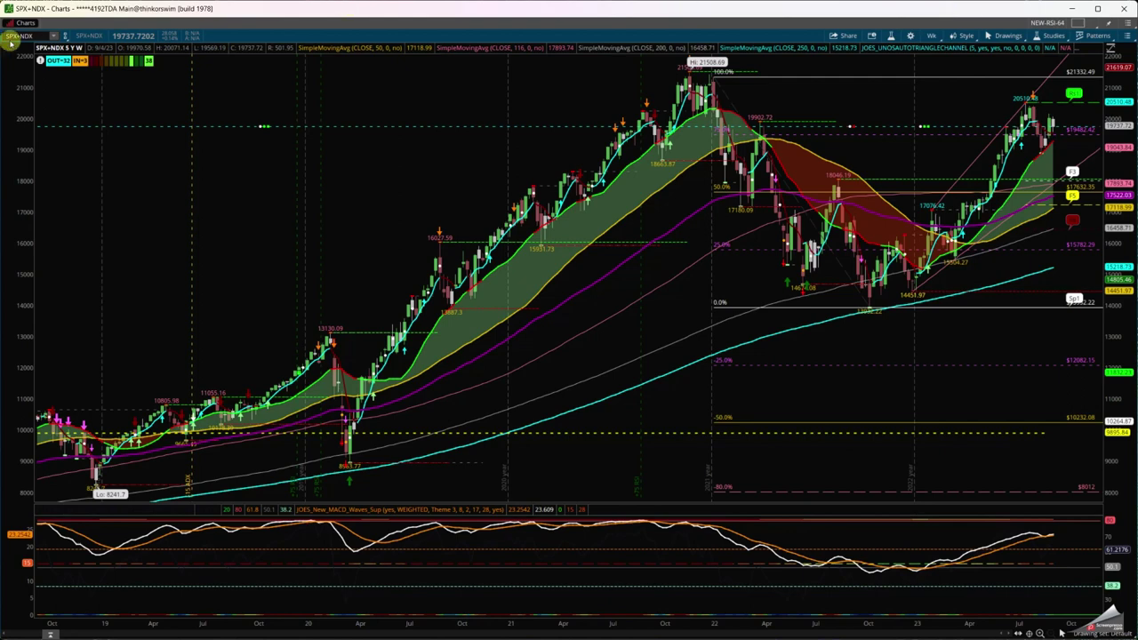
pyautogui.click(20, 36)
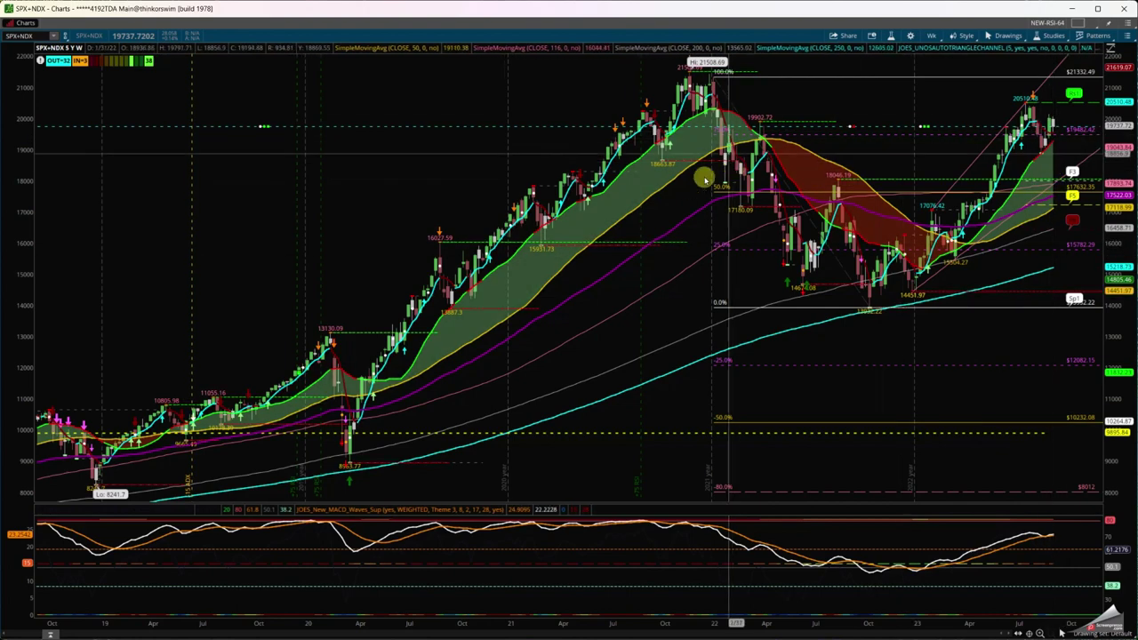
pyautogui.moveTo(722, 194)
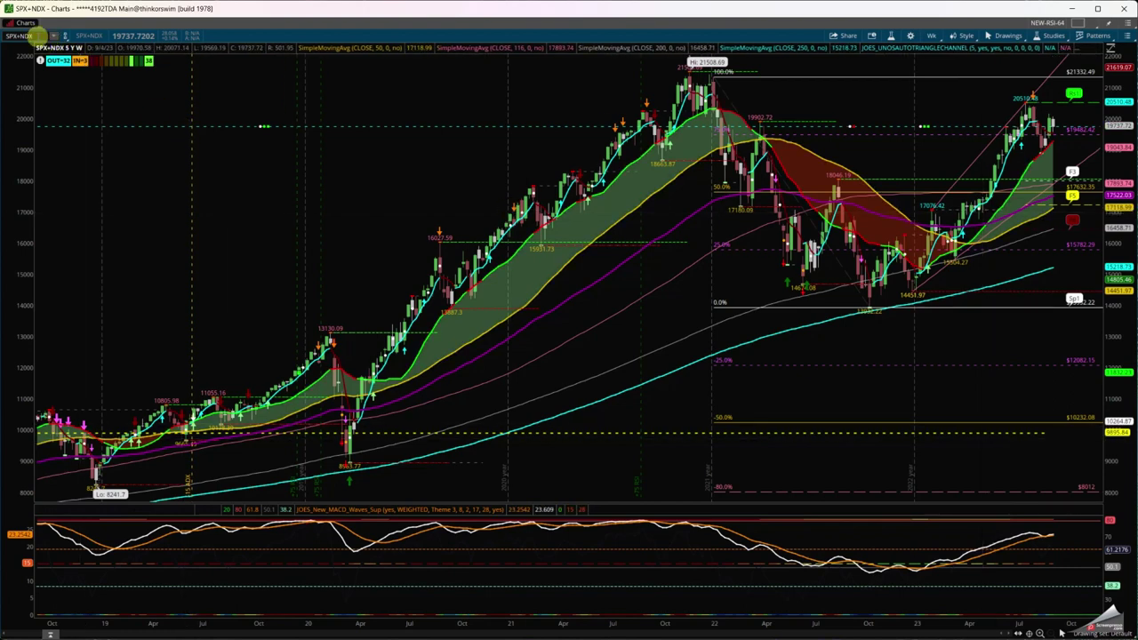
pyautogui.click(35, 34)
# Chart the IEF Treasury fund, then switch the symbol to TBT
pyautogui.write('IEF')
pyautogui.press('Return')
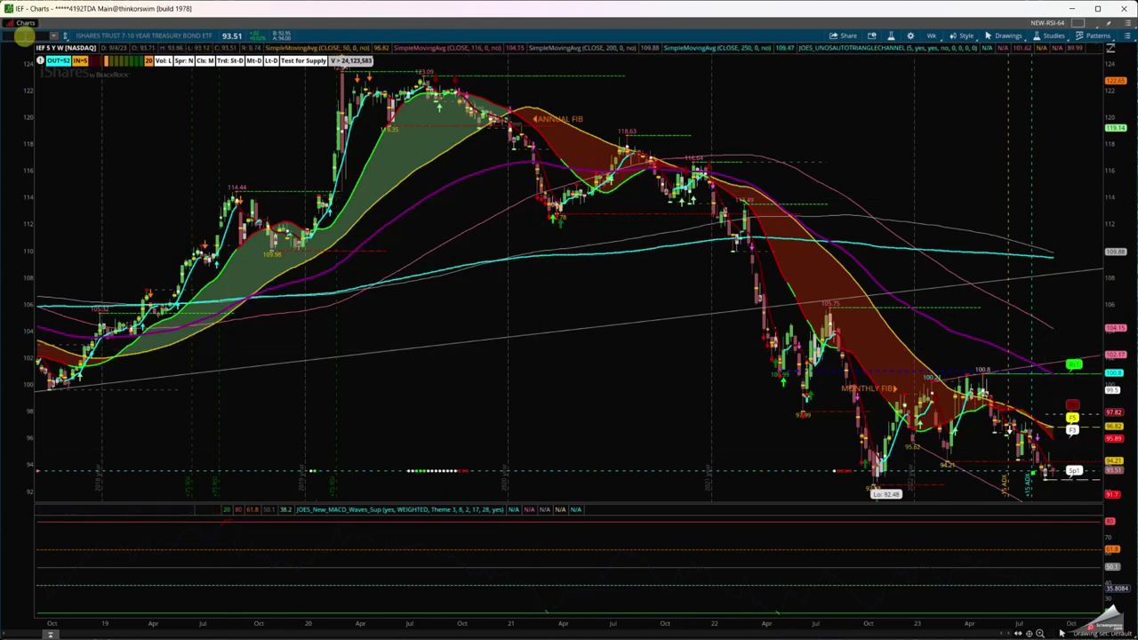
pyautogui.press('Return')
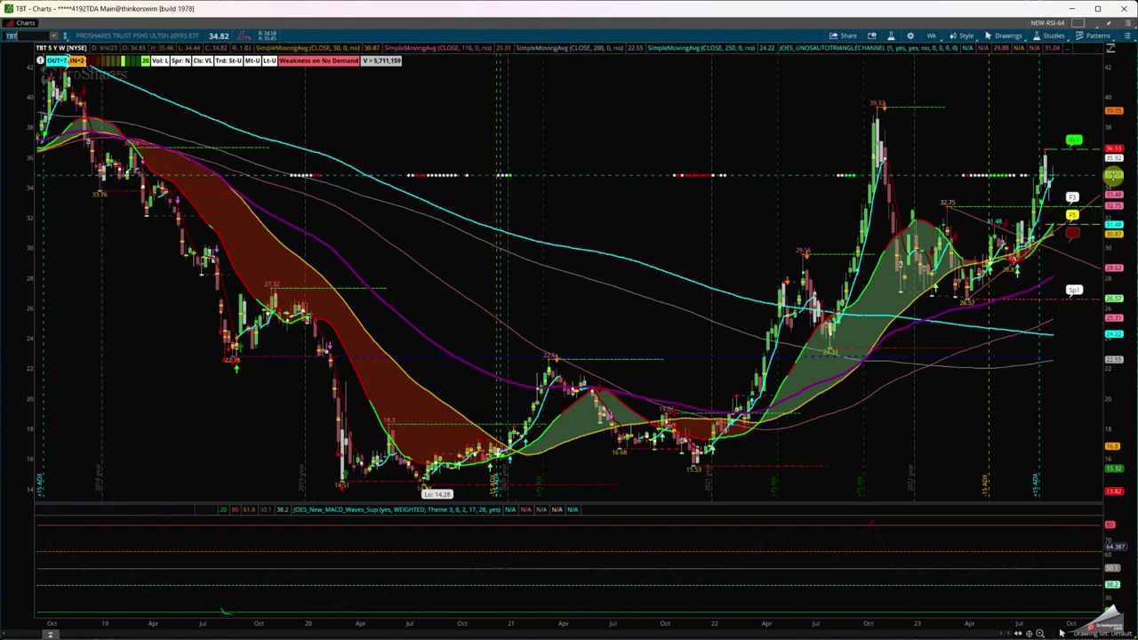
# Load the $DXY dollar index chart, then the /MCL Micro Crude Oil futures chart
pyautogui.click(18, 40)
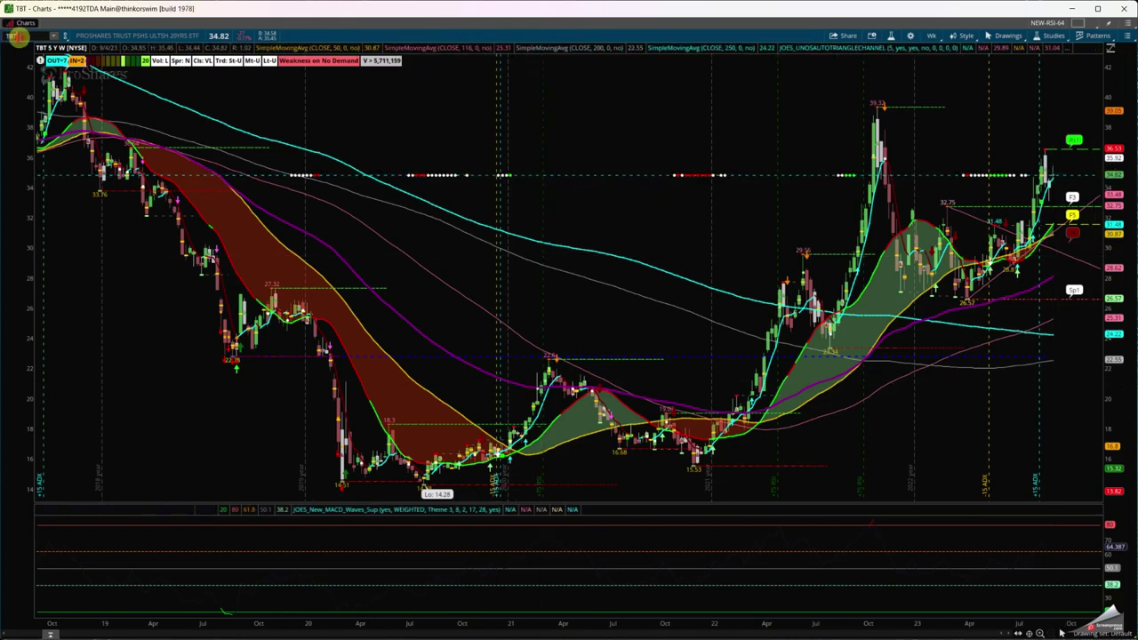
pyautogui.write('TECH')
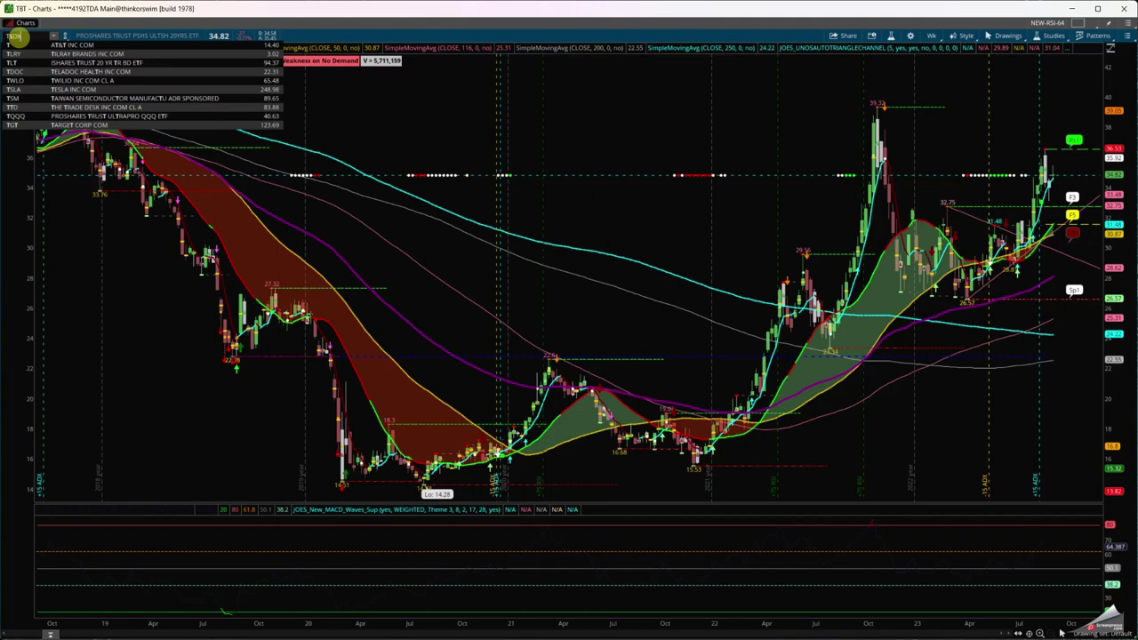
pyautogui.press('Return')
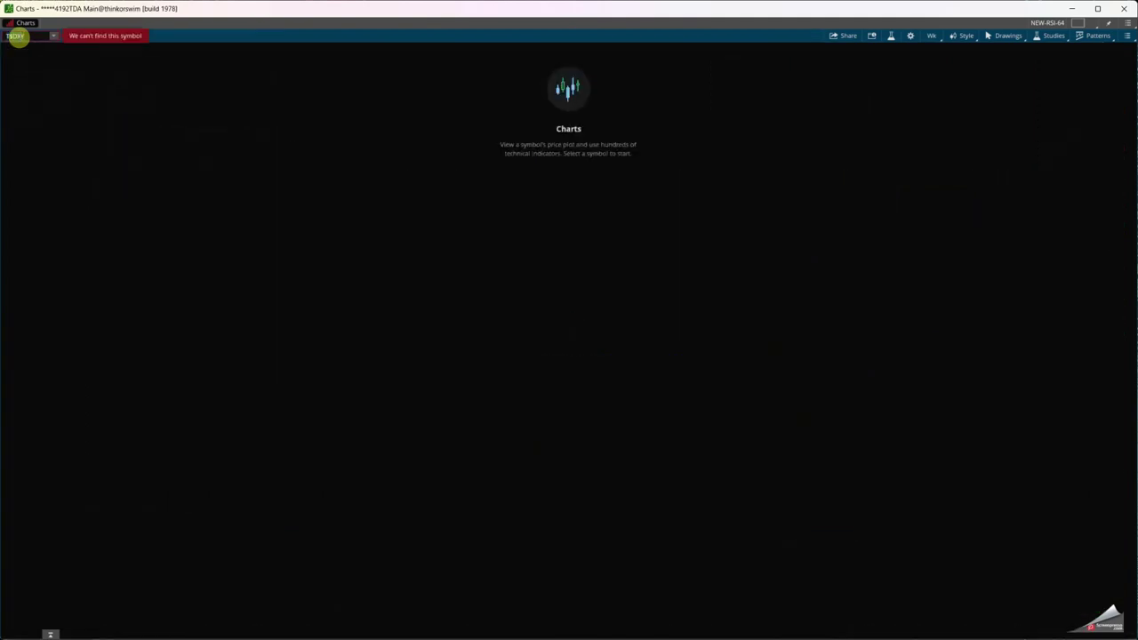
pyautogui.write('$DXY')
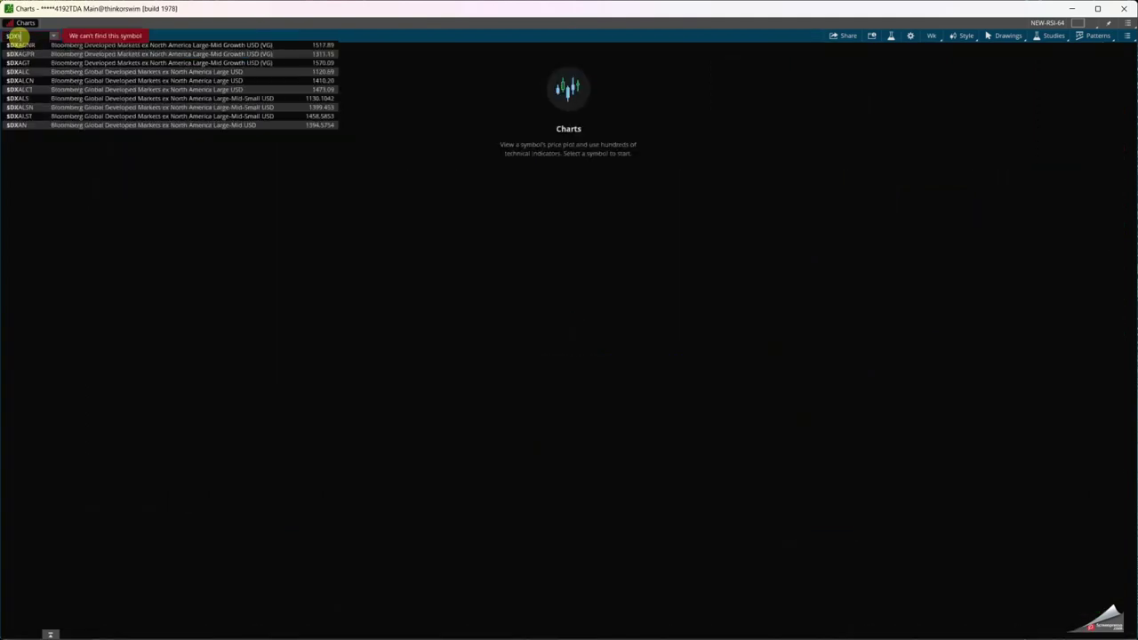
pyautogui.press('Return')
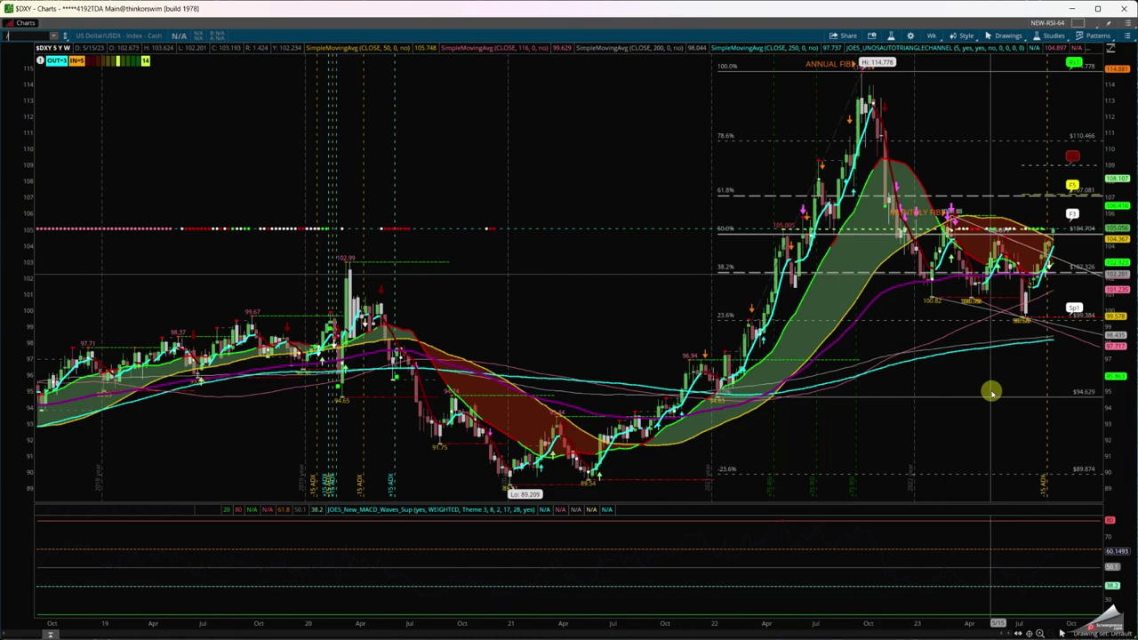
pyautogui.write('MCL')
pyautogui.press('Return')
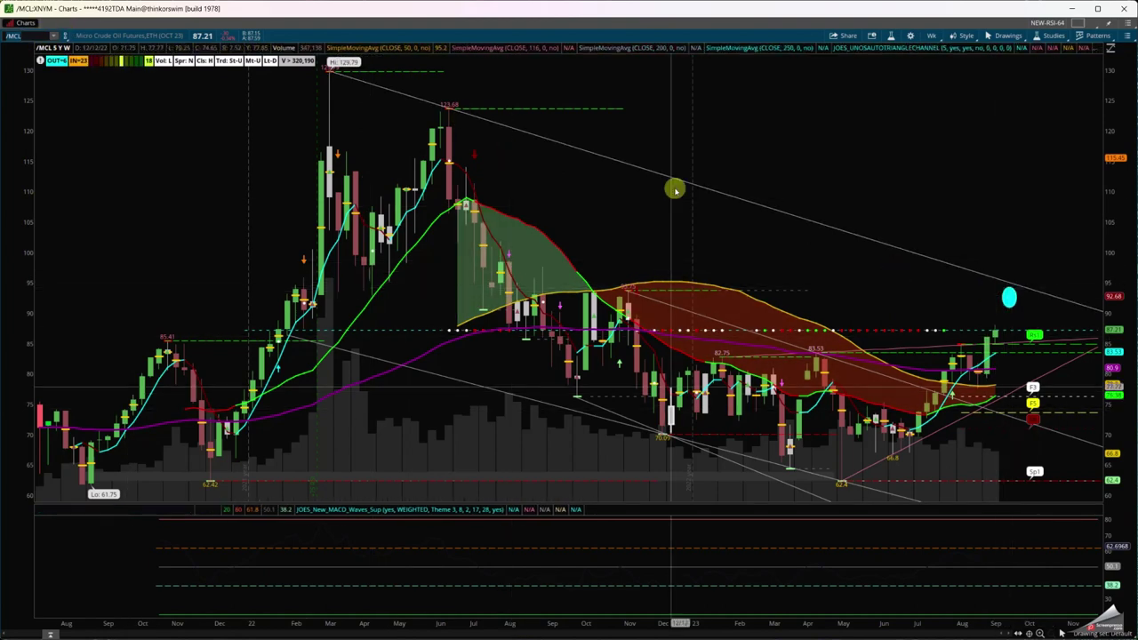
# Switch the chart symbol from /MCL to /MES Micro E-mini S&P futures
pyautogui.click(11, 36)
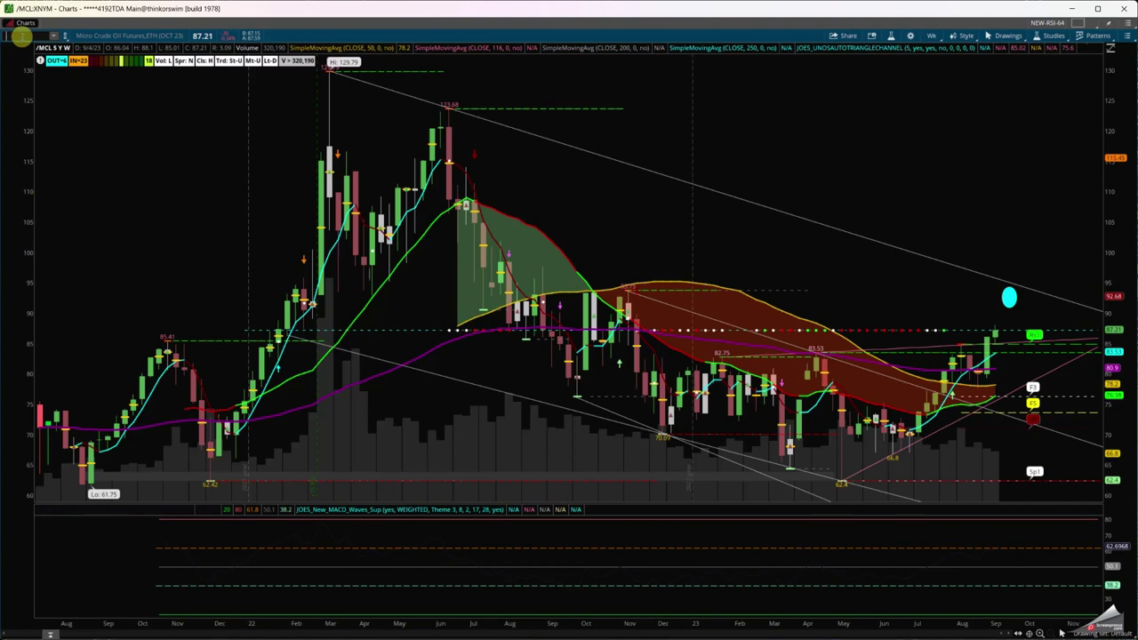
pyautogui.write('/MES')
pyautogui.press('Return')
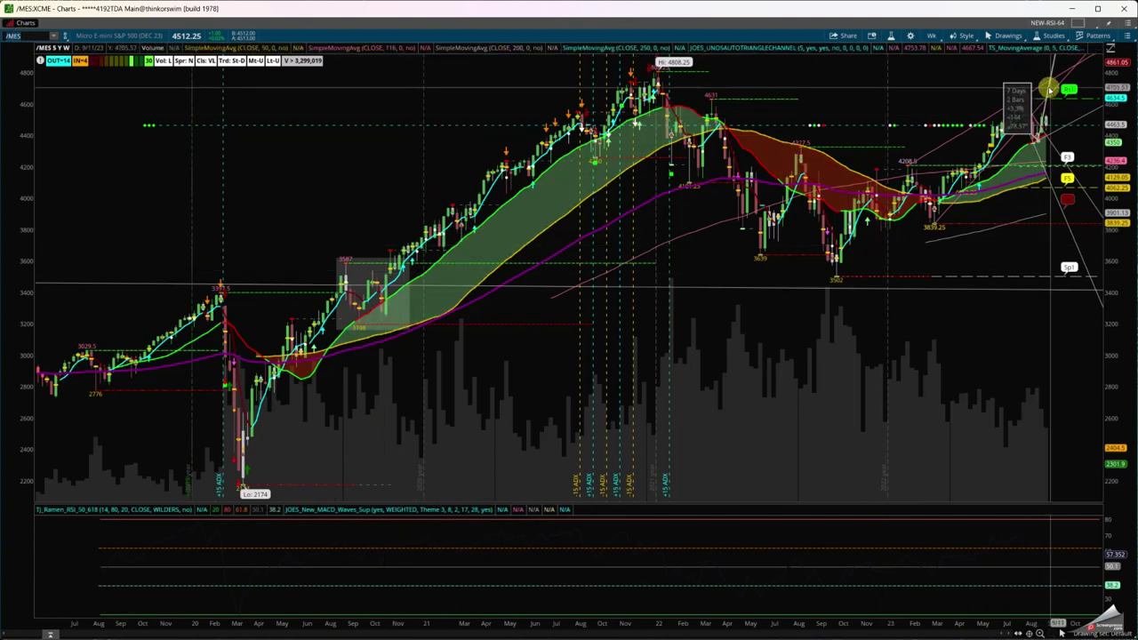
# Draw a trendline ending at the late-August low near 4485.5, then bring up the time-frame list
pyautogui.rightClick(1050, 90)
pyautogui.click(1055, 138)
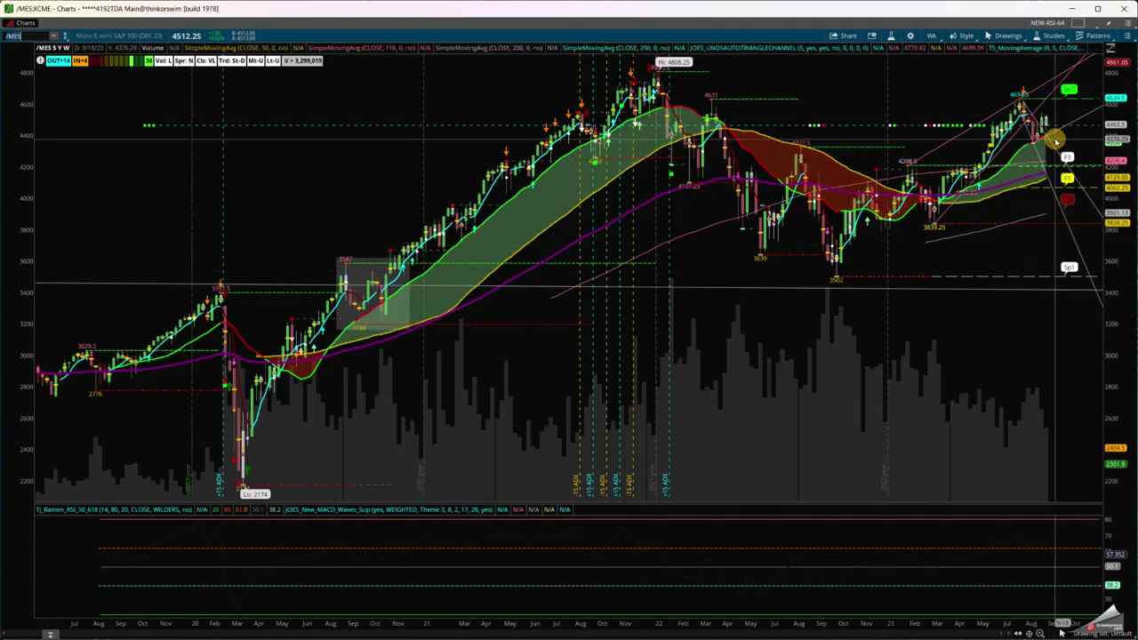
pyautogui.click(1051, 147)
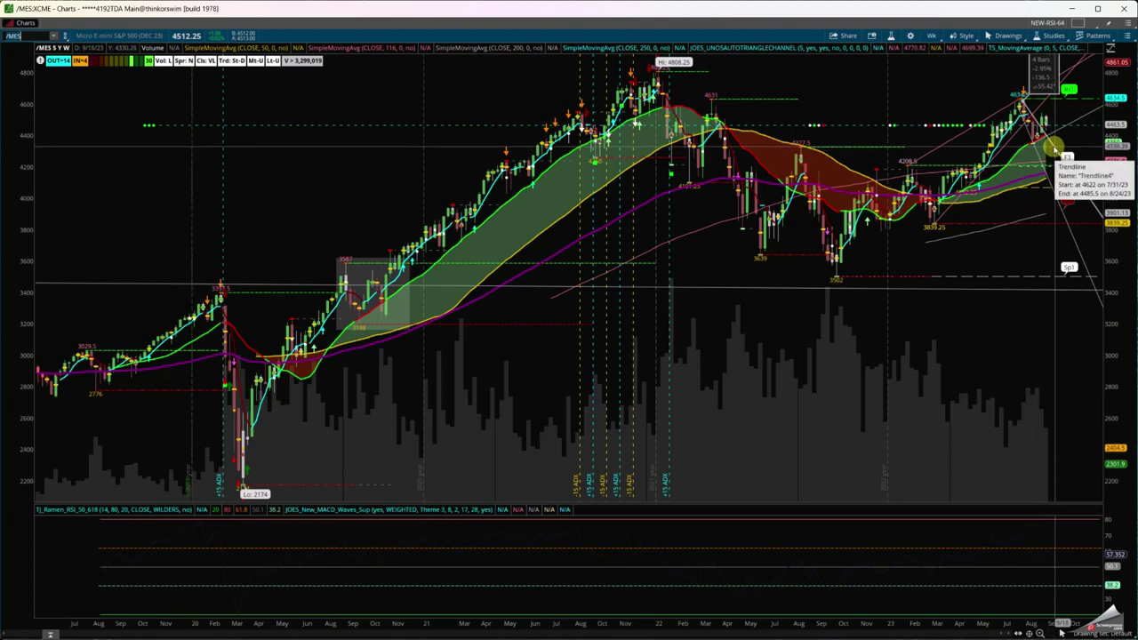
pyautogui.click(931, 36)
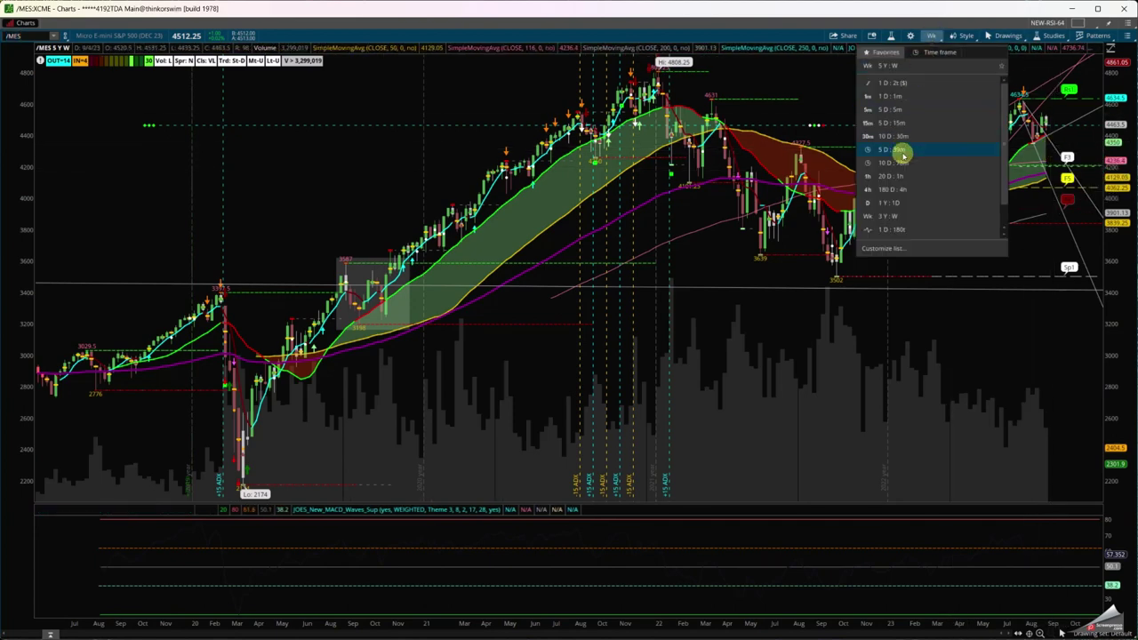
# Set /MES to 1 Y : 1D daily bars and zoom to April through September
pyautogui.click(896, 203)
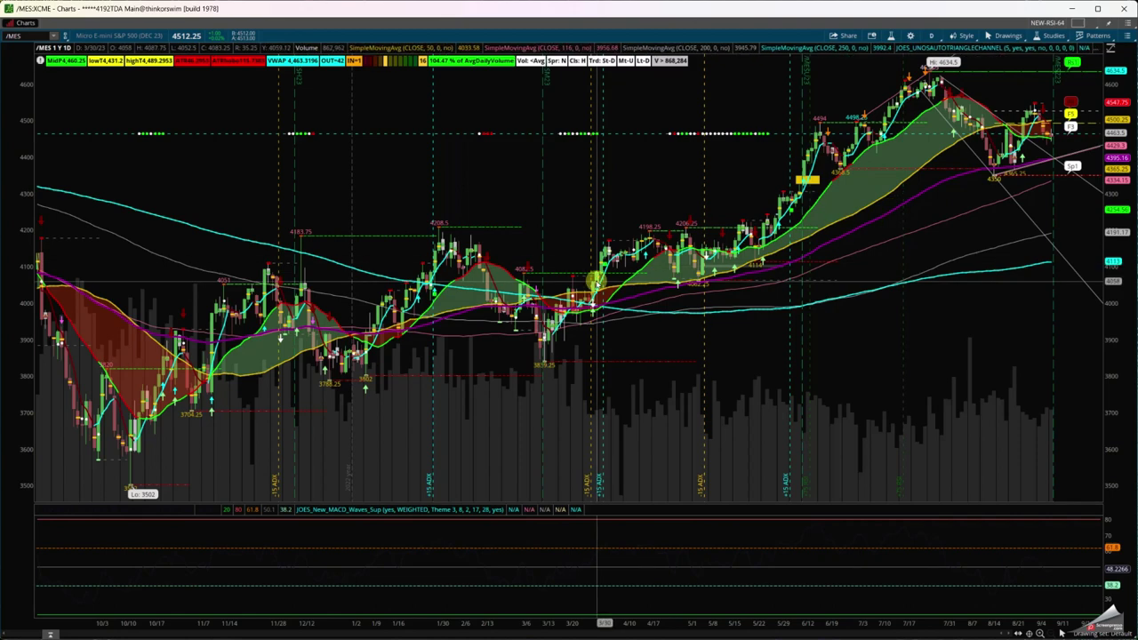
pyautogui.moveTo(600, 285); pyautogui.dragTo(1060, 633)
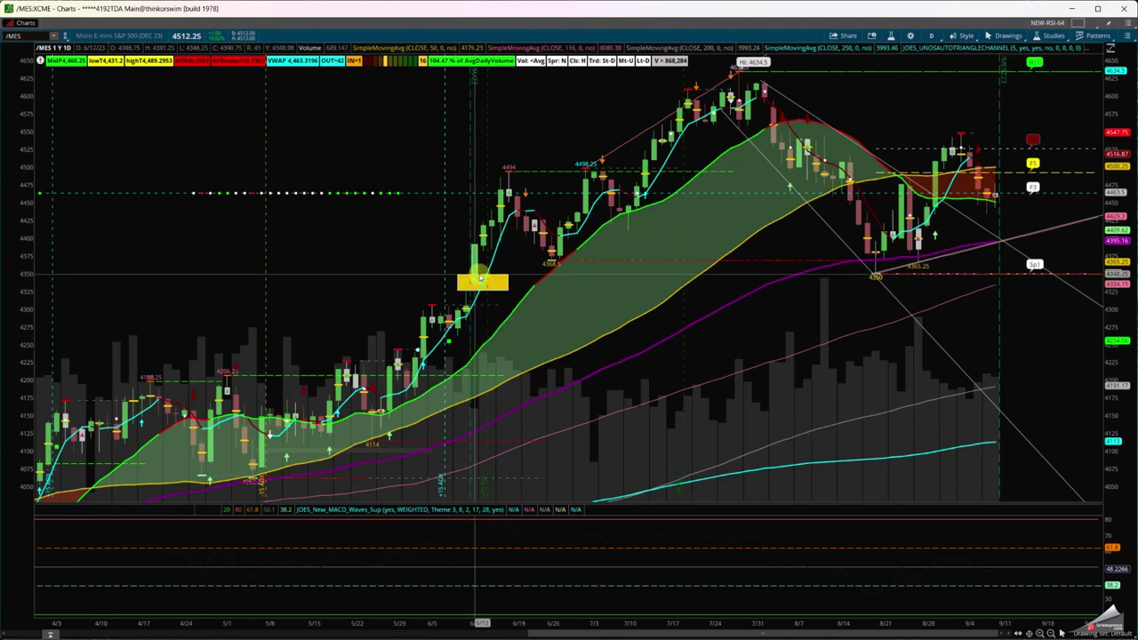
pyautogui.moveTo(681, 261); pyautogui.dragTo(911, 260)
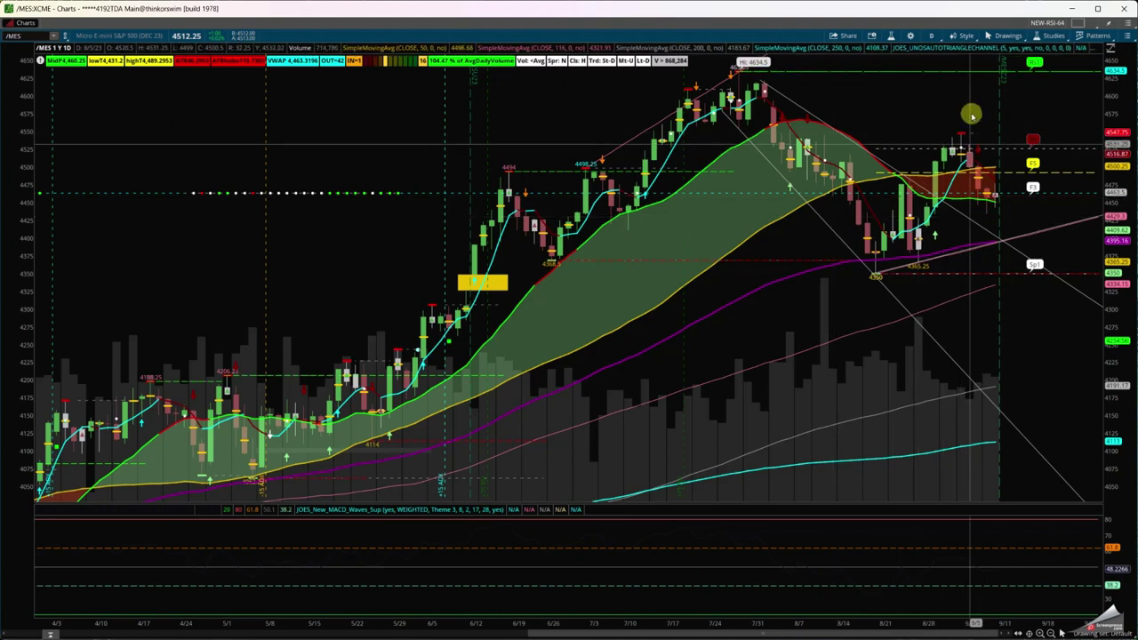
# Draw a rising trendline from the late-August low and adjust its end to the newer swing
pyautogui.click(1062, 633)
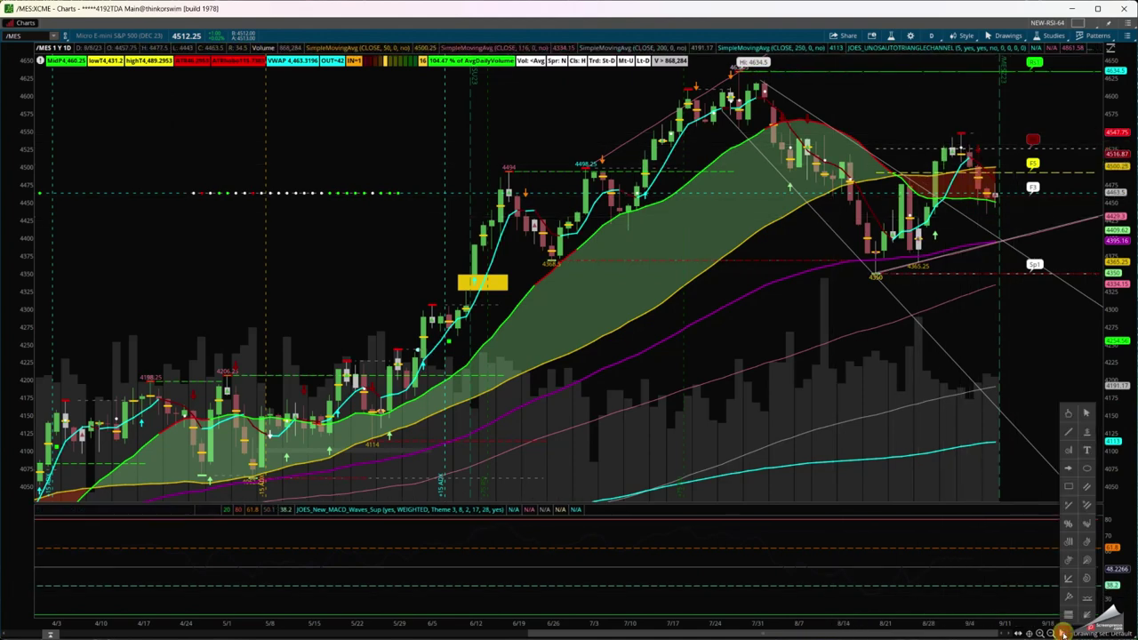
pyautogui.click(1068, 447)
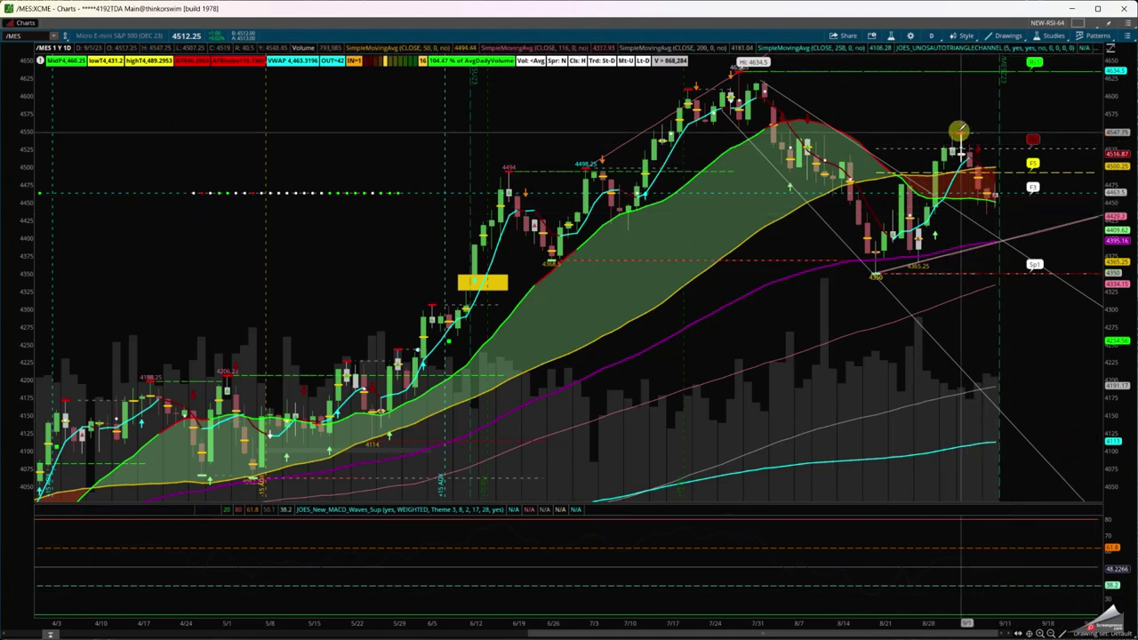
pyautogui.moveTo(952, 133)
pyautogui.mouseDown()
pyautogui.moveTo(869, 206)
pyautogui.moveTo(852, 152)
pyautogui.moveTo(857, 188)
pyautogui.moveTo(1037, 97)
pyautogui.moveTo(985, 193)
pyautogui.moveTo(918, 260)
pyautogui.moveTo(965, 237)
pyautogui.moveTo(984, 284)
pyautogui.moveTo(983, 218)
pyautogui.moveTo(950, 145)
pyautogui.moveTo(996, 246)
pyautogui.moveTo(984, 219)
pyautogui.mouseUp()
pyautogui.moveTo(888, 167); pyautogui.dragTo(910, 158)
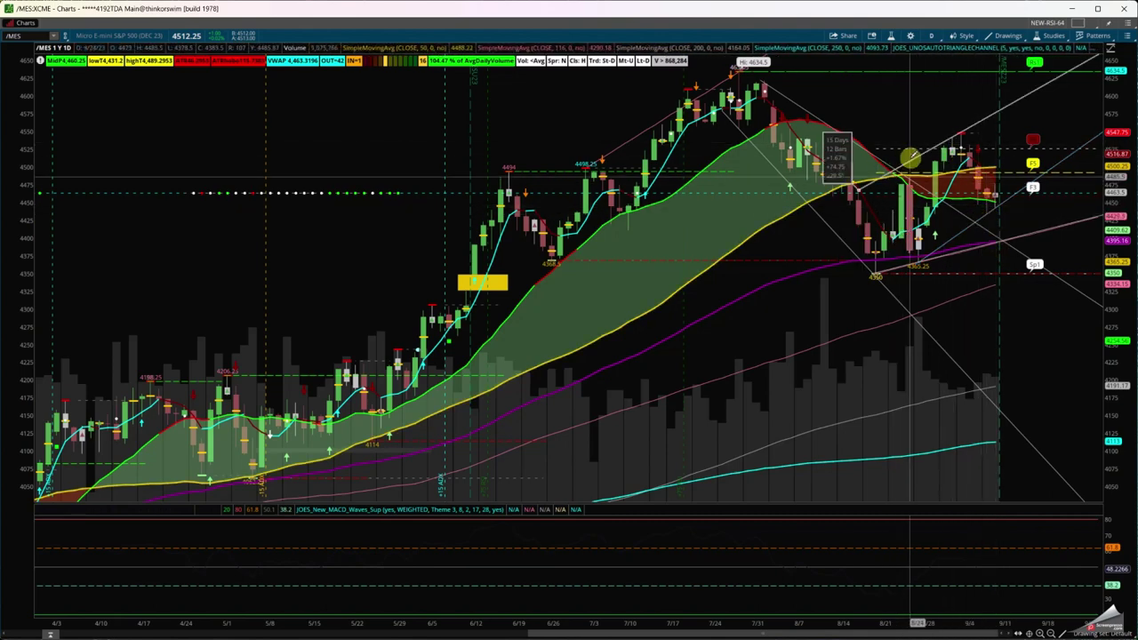
pyautogui.rightClick(913, 157)
pyautogui.click(956, 172)
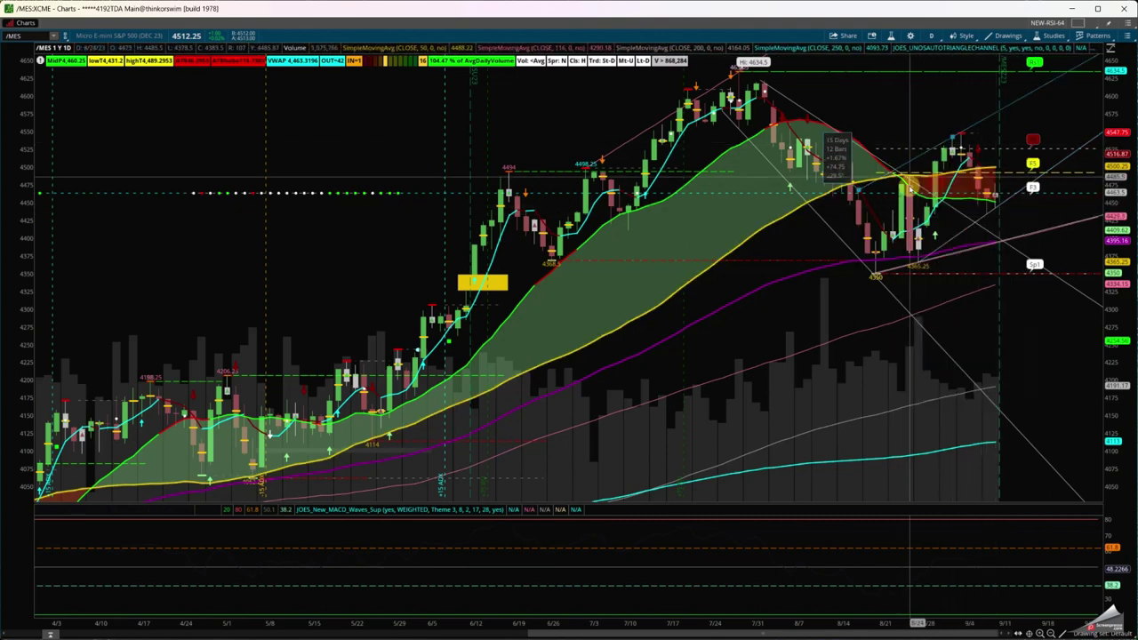
pyautogui.moveTo(867, 191)
pyautogui.mouseDown()
pyautogui.moveTo(863, 211)
pyautogui.moveTo(861, 192)
pyautogui.mouseUp()
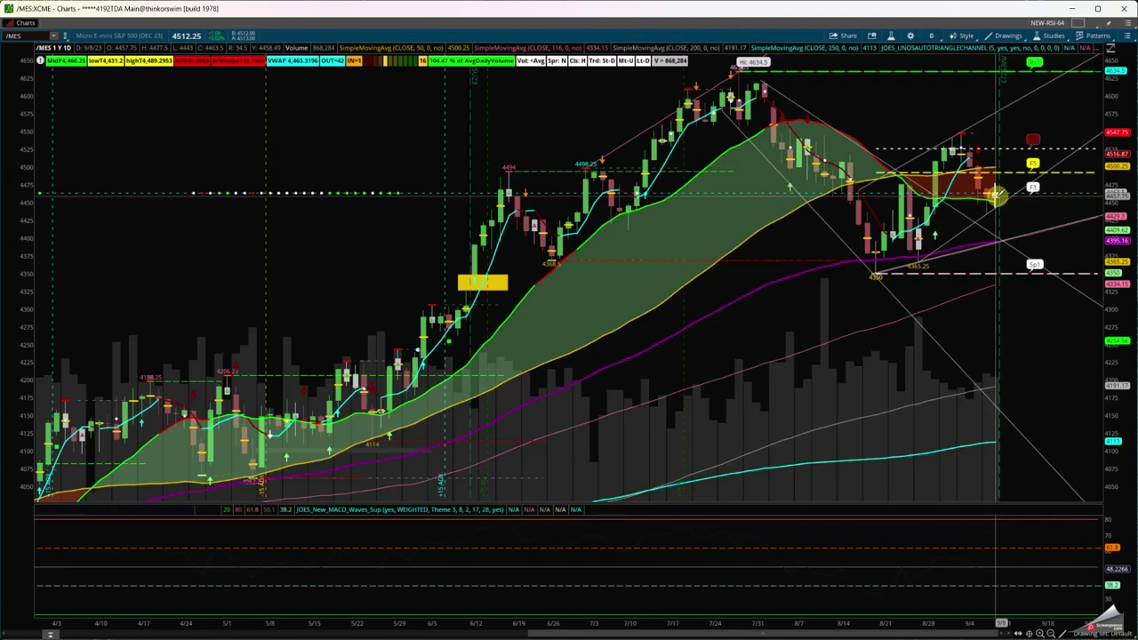
# Apply a custom intraday time frame of 20 days with 4-hour aggregation
pyautogui.click(933, 37)
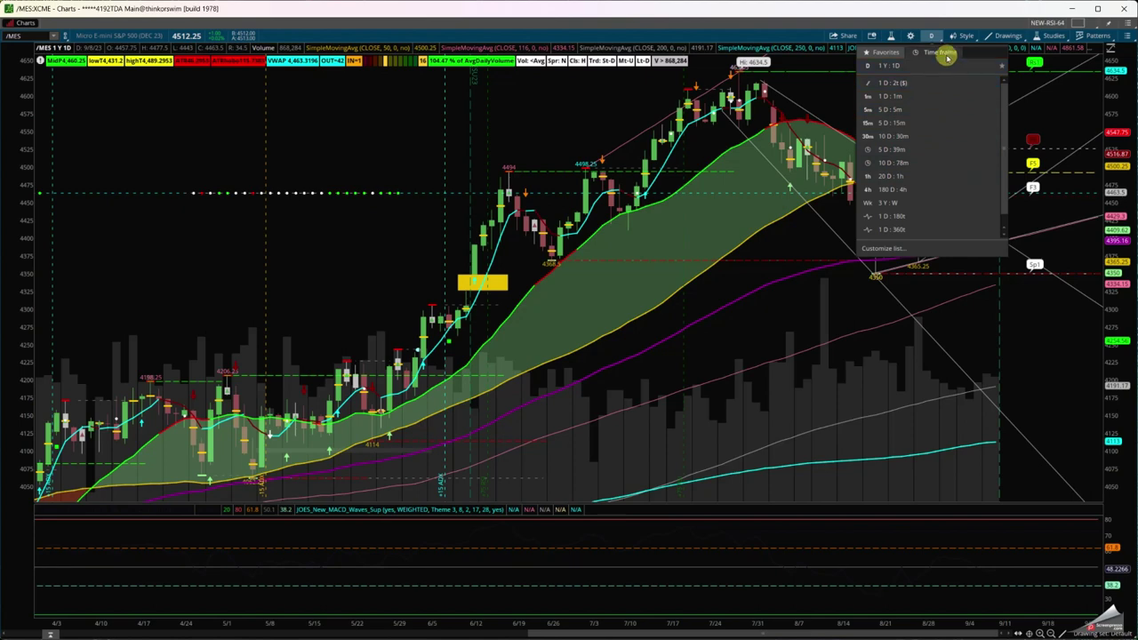
pyautogui.click(947, 55)
pyautogui.click(899, 91)
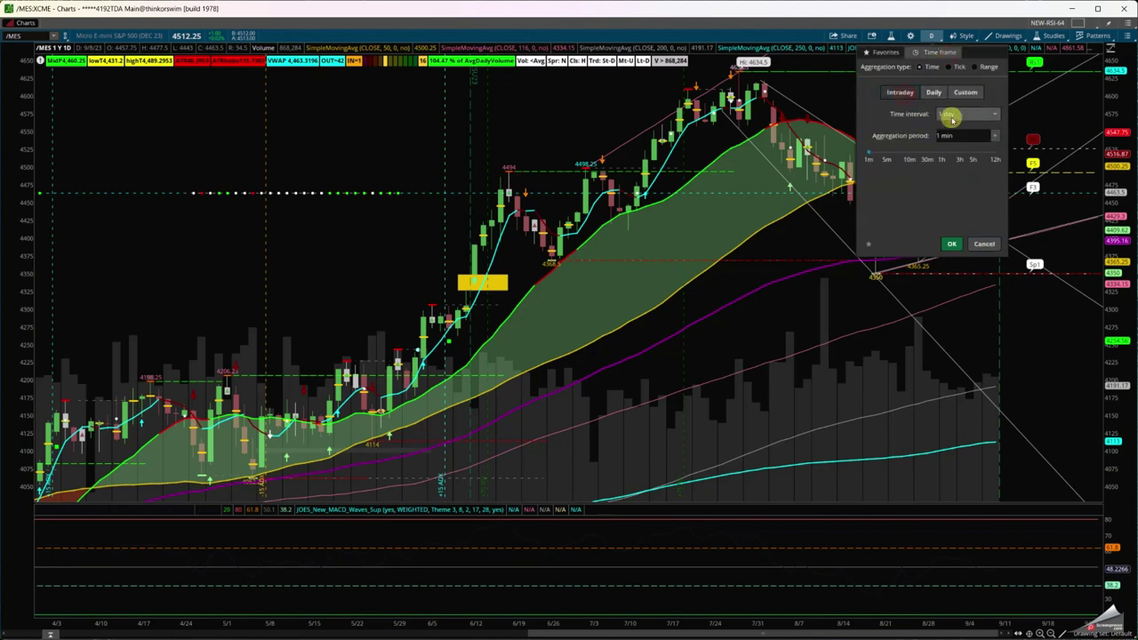
pyautogui.click(949, 115)
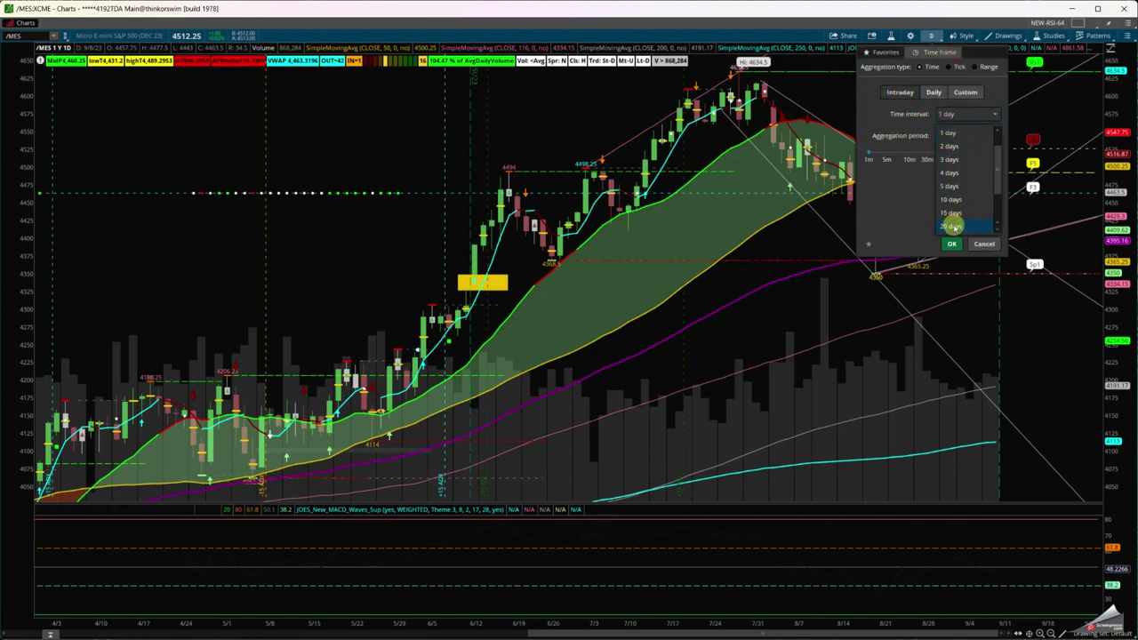
pyautogui.click(952, 227)
pyautogui.click(993, 135)
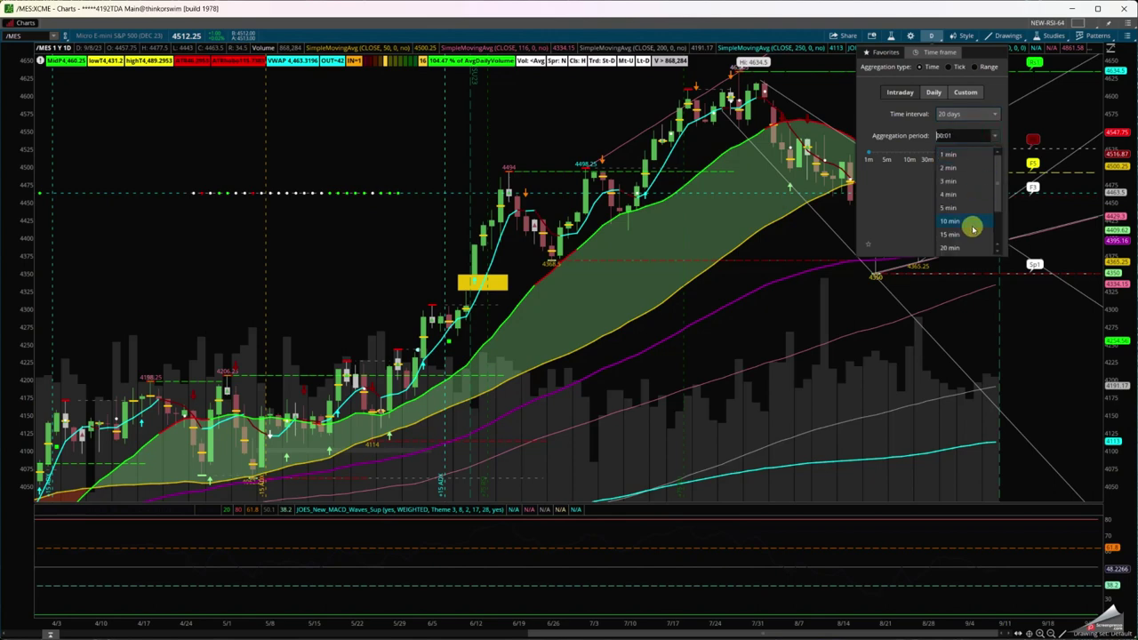
pyautogui.scroll(-3, 978, 233)
pyautogui.click(967, 242)
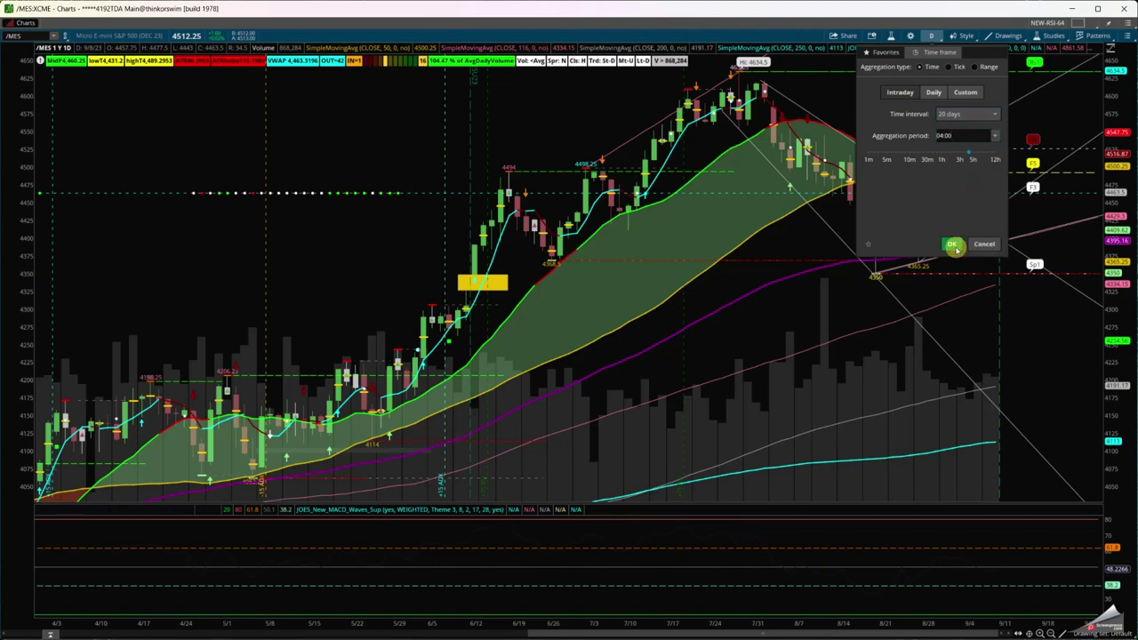
pyautogui.click(952, 244)
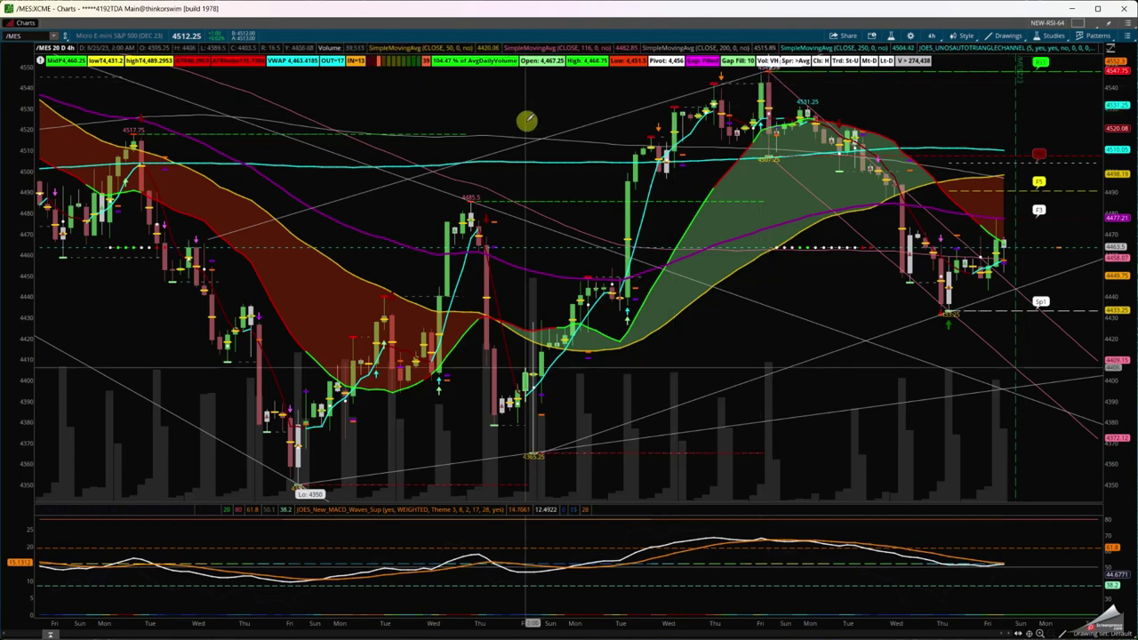
# Activate the long trendline and move its endpoints to span 66 bars, +76.5 points (+1.71%)
pyautogui.rightClick(370, 193)
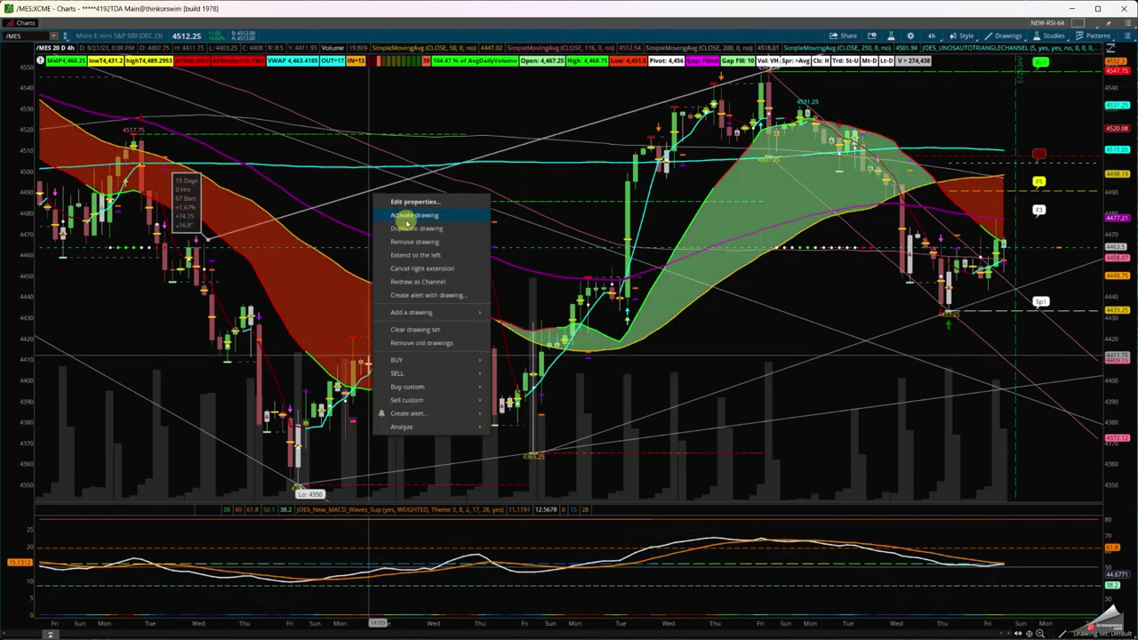
pyautogui.click(407, 221)
pyautogui.moveTo(221, 251)
pyautogui.mouseDown()
pyautogui.moveTo(211, 237)
pyautogui.moveTo(213, 264)
pyautogui.mouseUp()
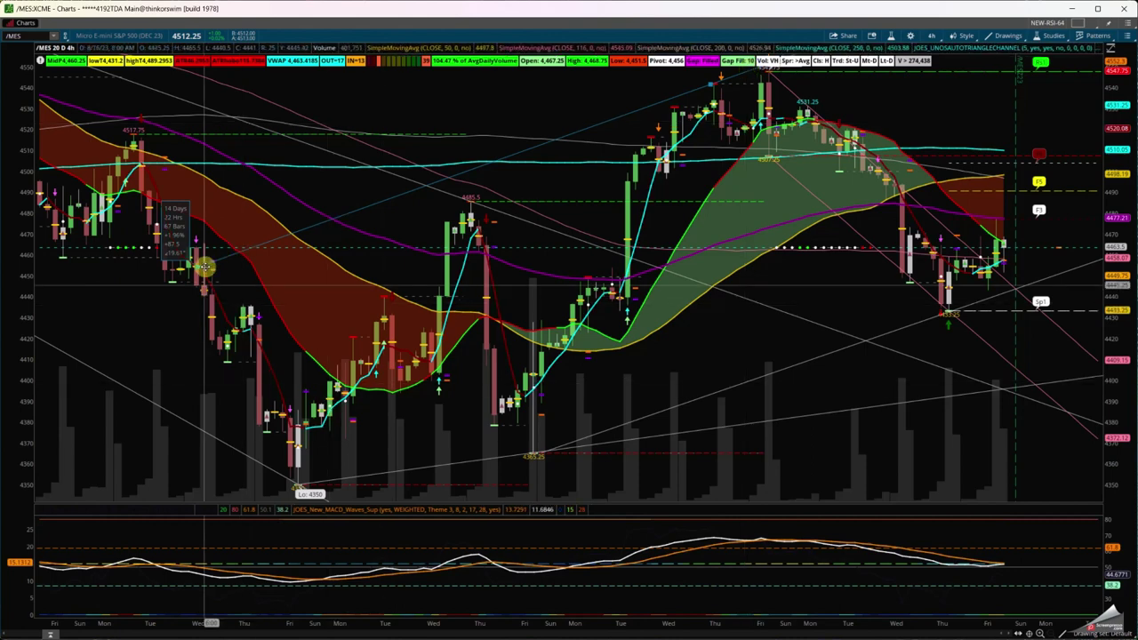
pyautogui.moveTo(197, 267); pyautogui.dragTo(204, 241)
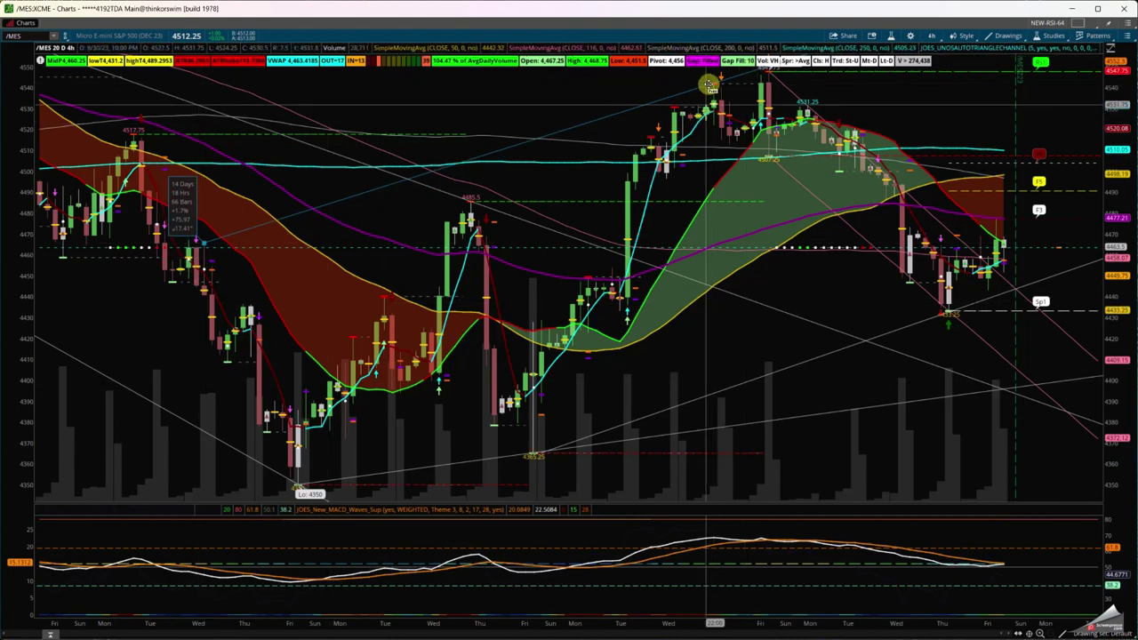
pyautogui.moveTo(713, 89); pyautogui.dragTo(716, 88)
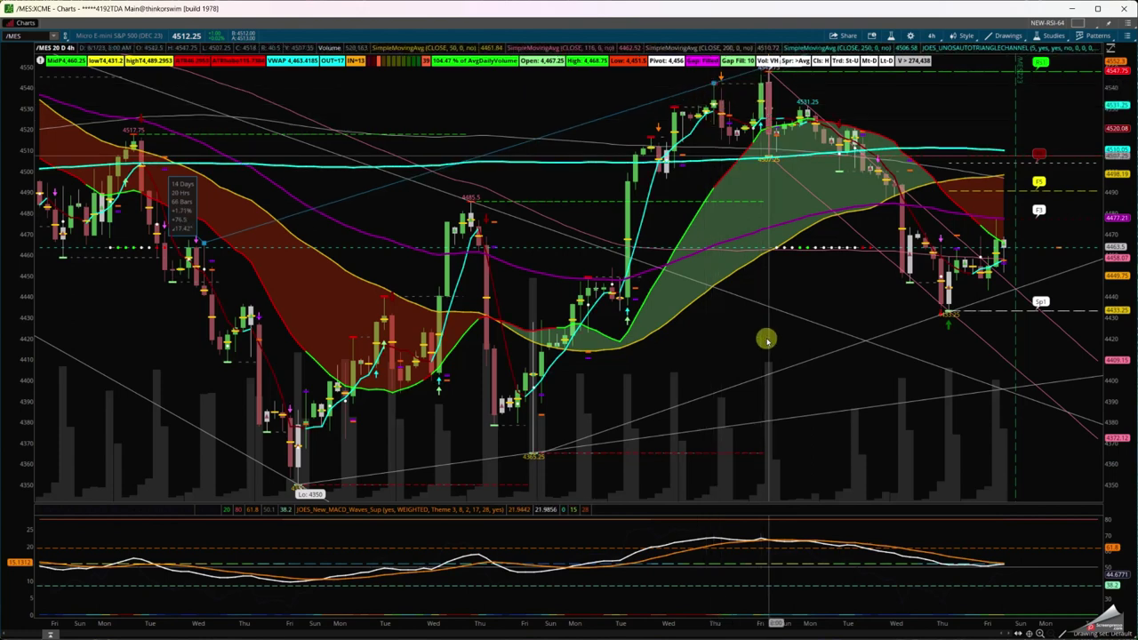